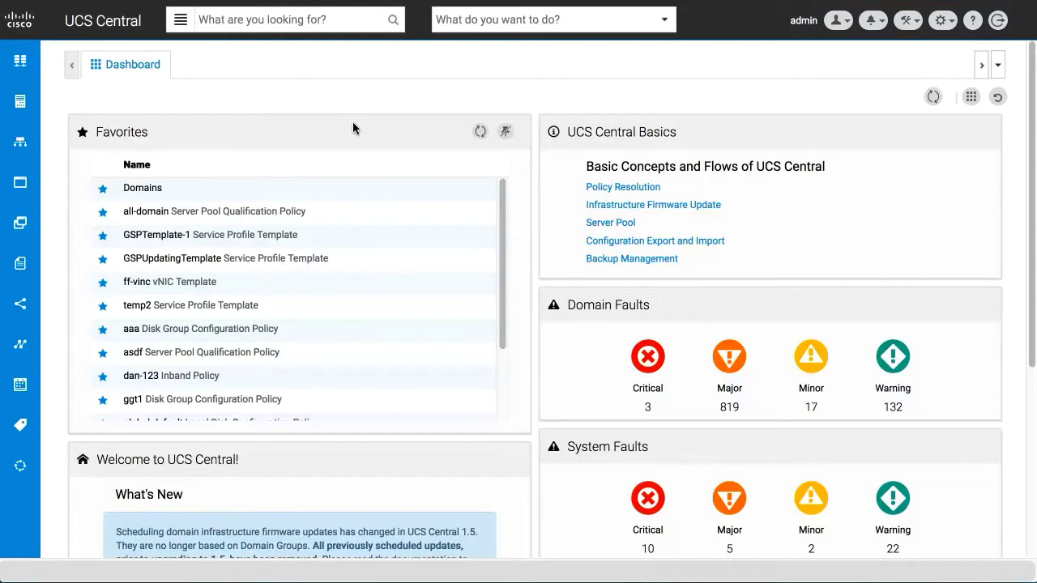
# Move Favorites to the right column, remove the UCS Central Basics panel, and briefly view Domain Faults details
pyautogui.moveTo(353, 128); pyautogui.dragTo(756, 170)
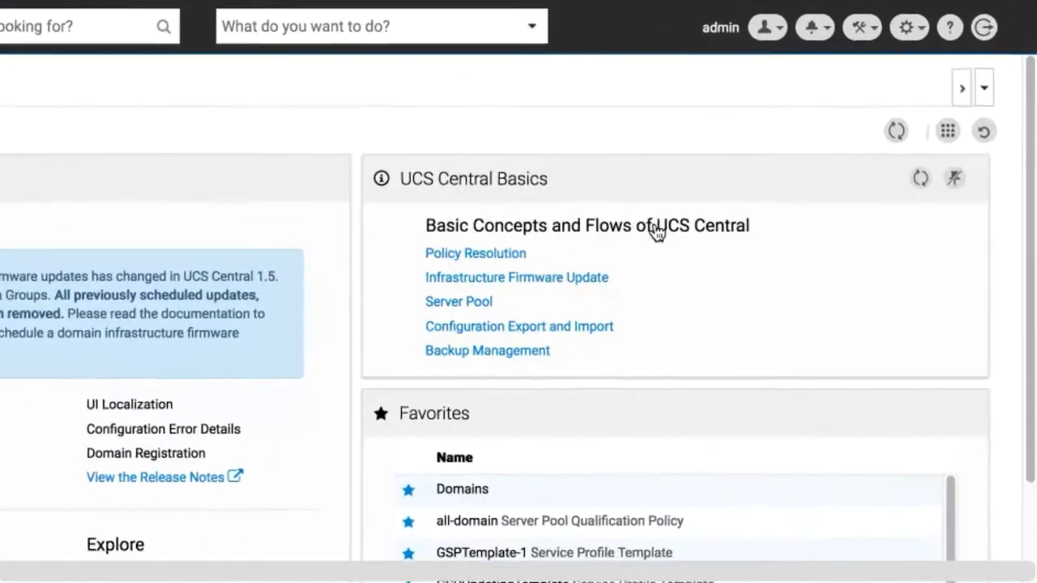
pyautogui.click(918, 187)
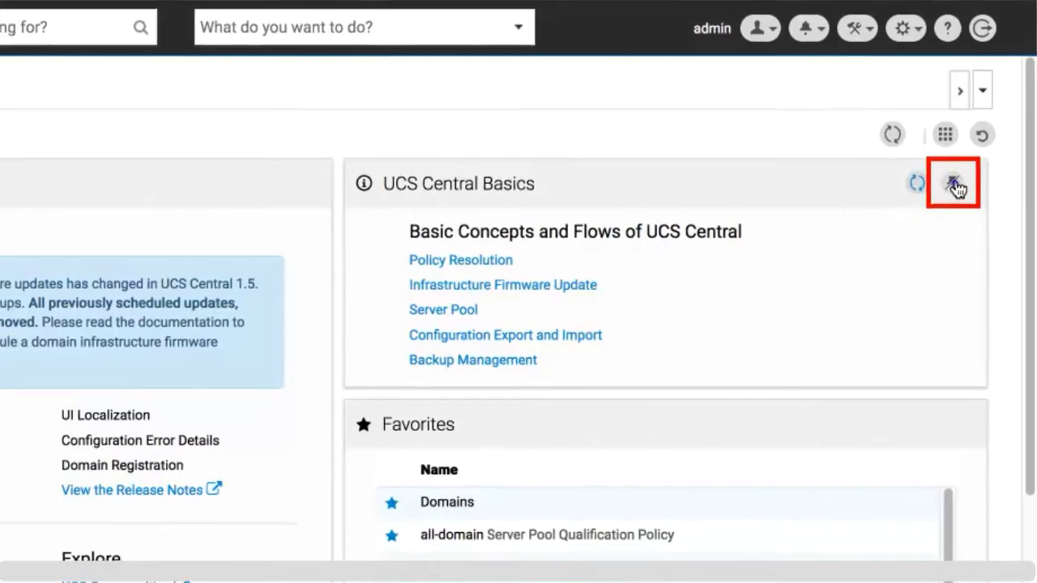
pyautogui.click(954, 186)
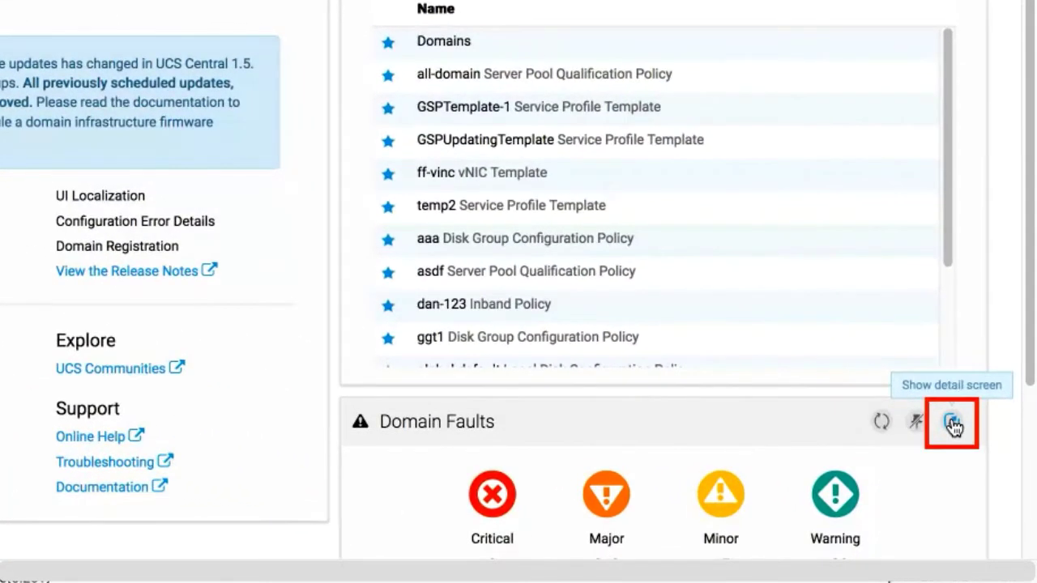
pyautogui.click(954, 425)
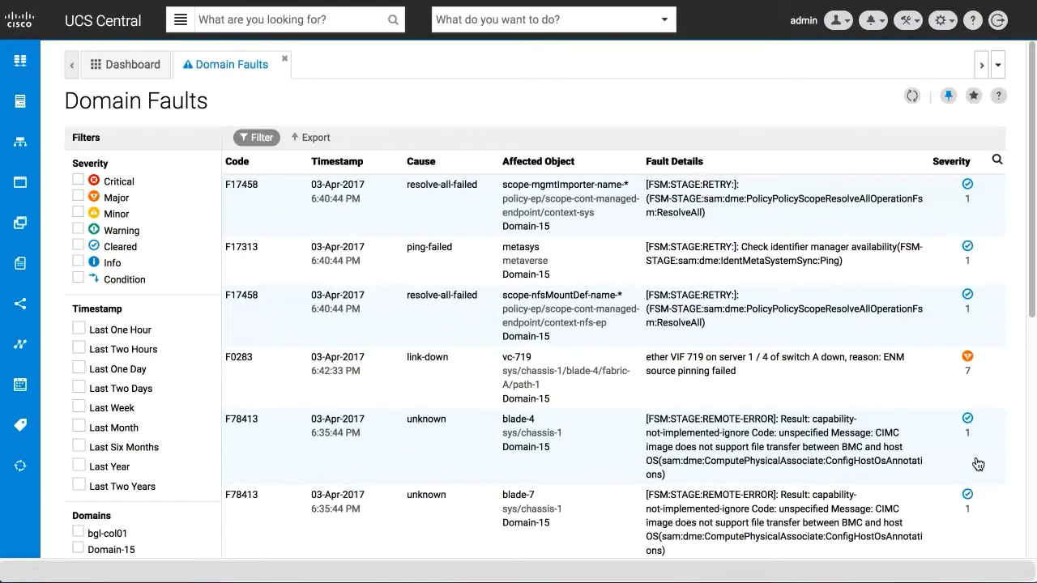
pyautogui.click(284, 59)
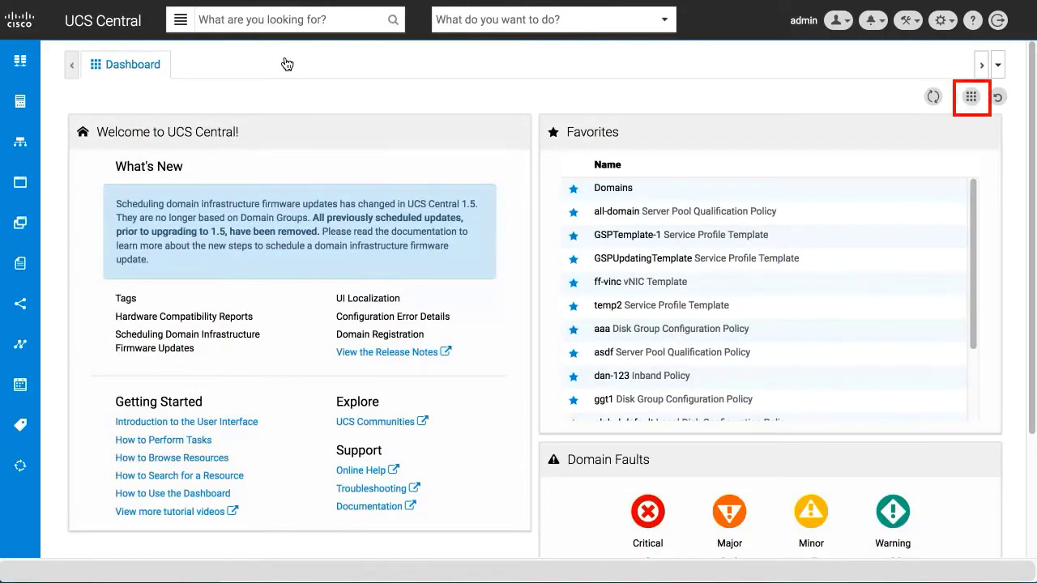
# Add the Inventory Status widget, then restore the dashboard defaults
pyautogui.click(972, 99)
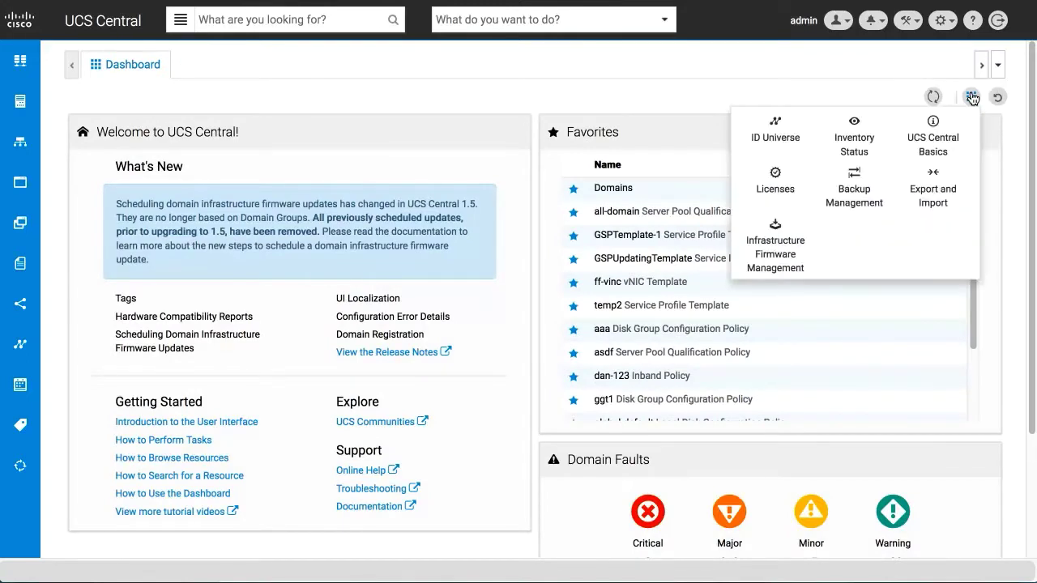
pyautogui.click(854, 134)
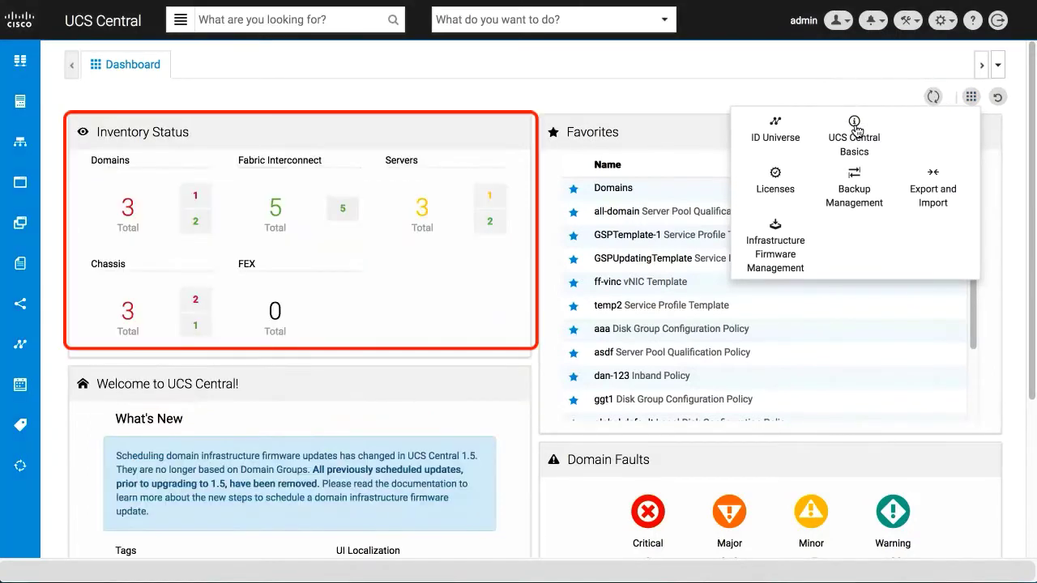
pyautogui.click(883, 98)
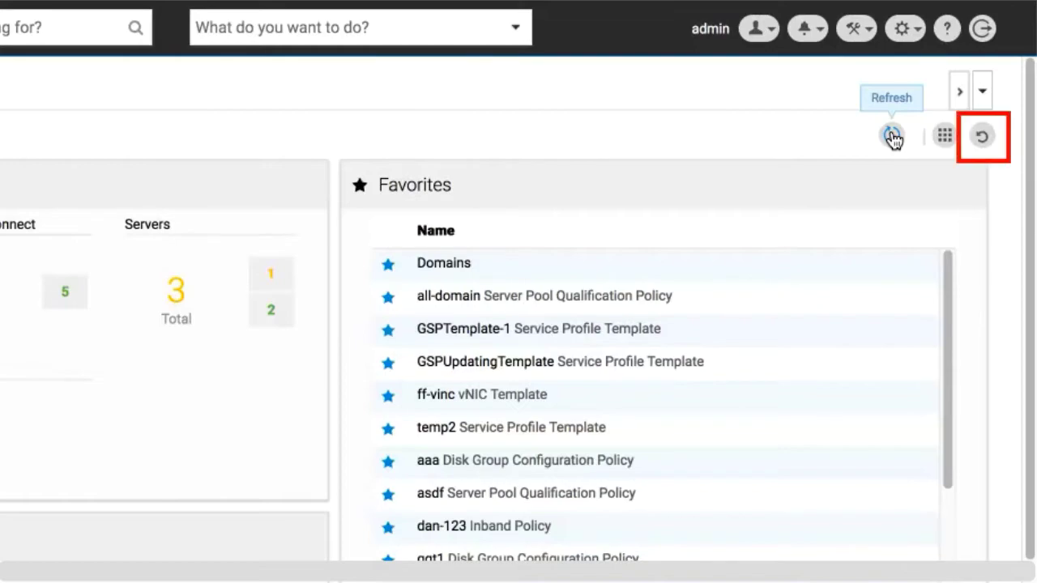
pyautogui.click(982, 138)
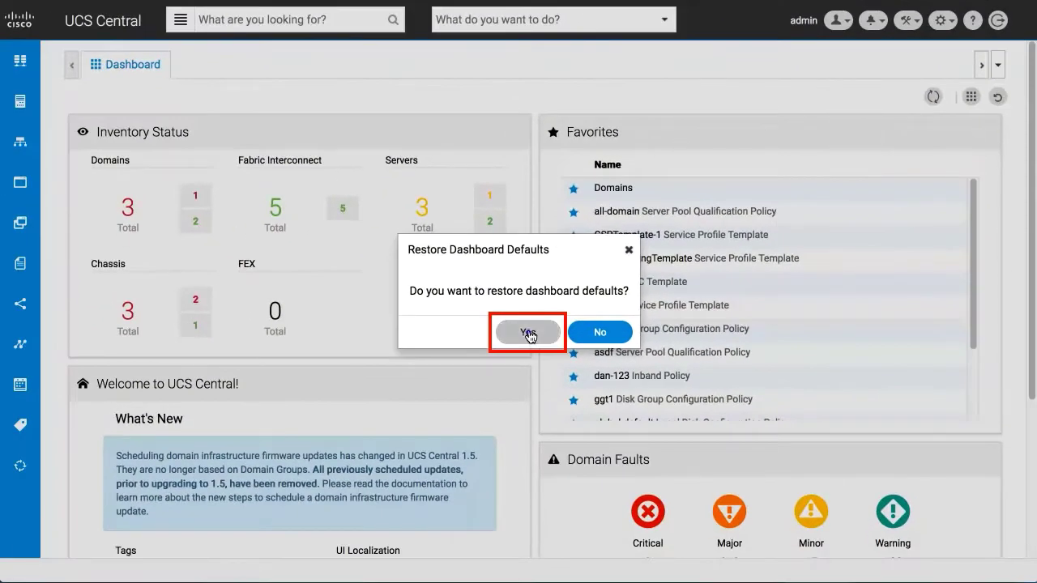
pyautogui.click(528, 332)
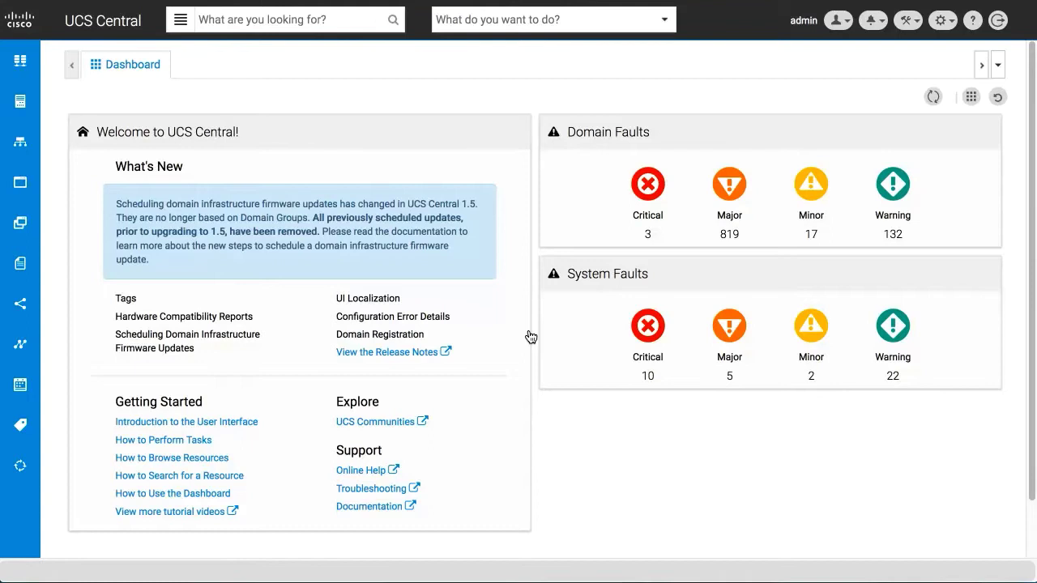
pyautogui.click(20, 65)
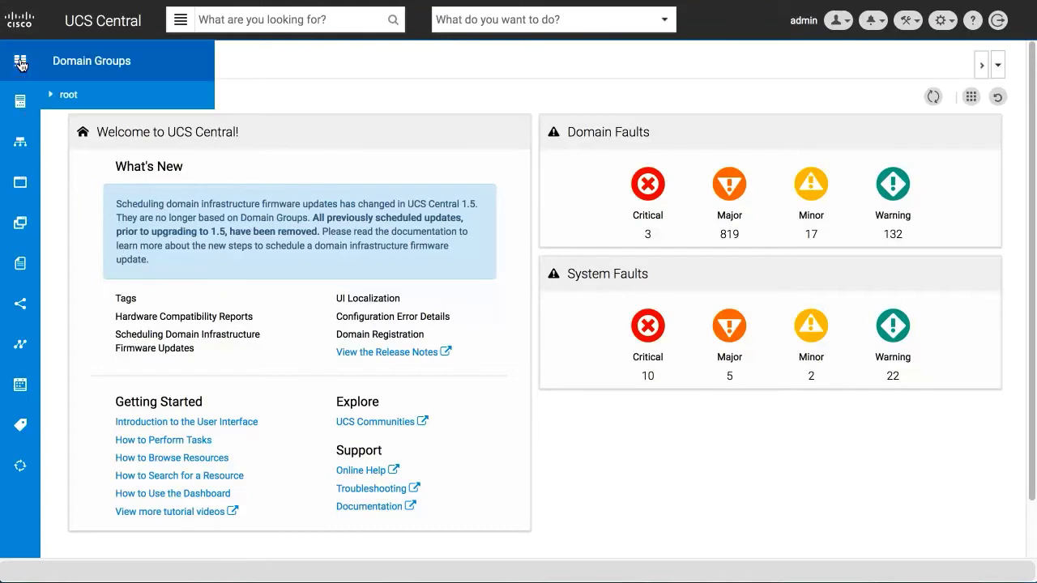
pyautogui.click(20, 104)
pyautogui.click(20, 143)
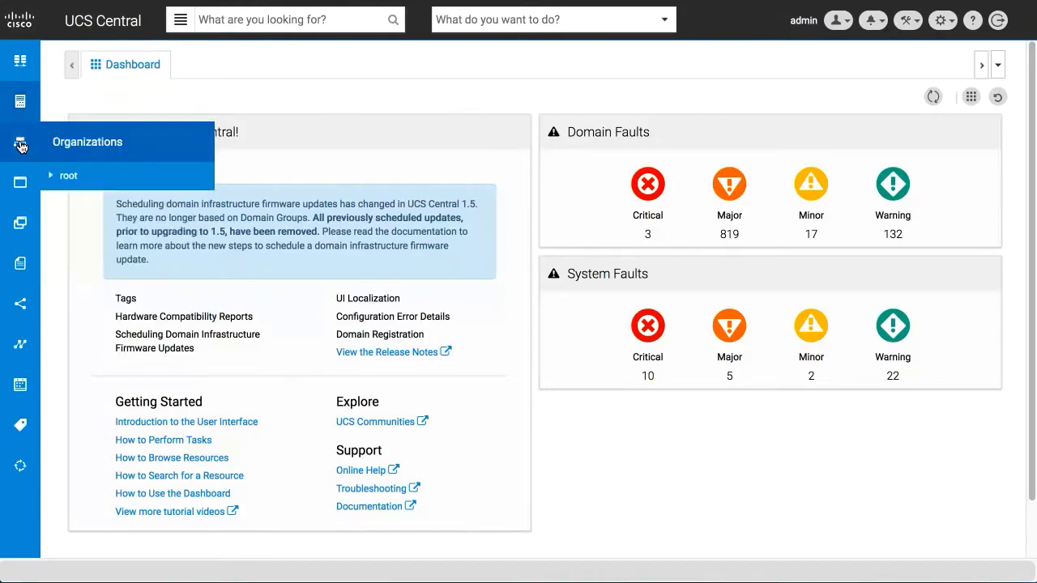
pyautogui.click(20, 186)
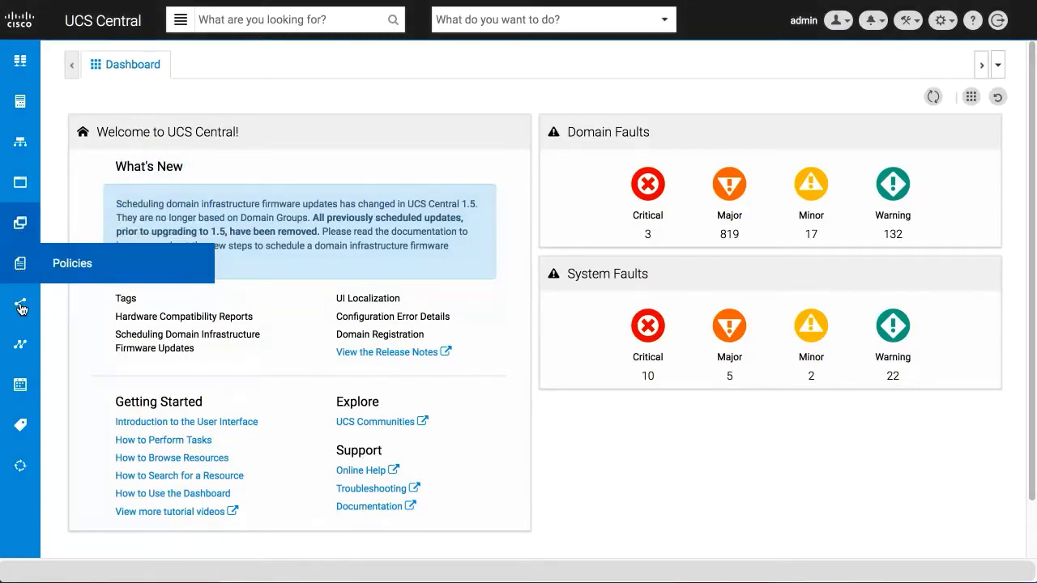
pyautogui.moveTo(20, 308)
pyautogui.moveTo(22, 348)
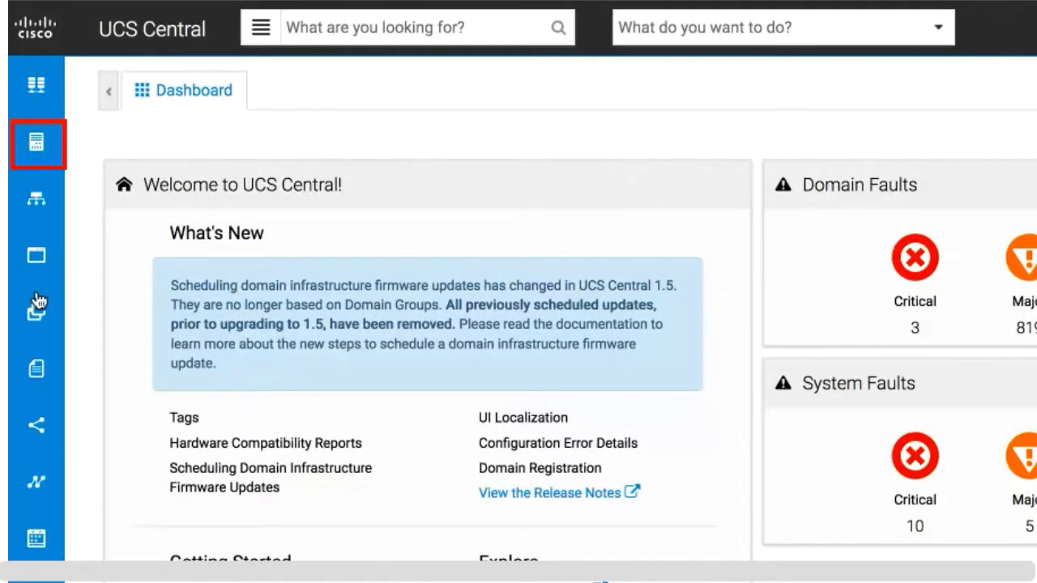
# Open the Equipment Servers list, then the Policies page of domain group dg1 under root
pyautogui.moveTo(38, 147)
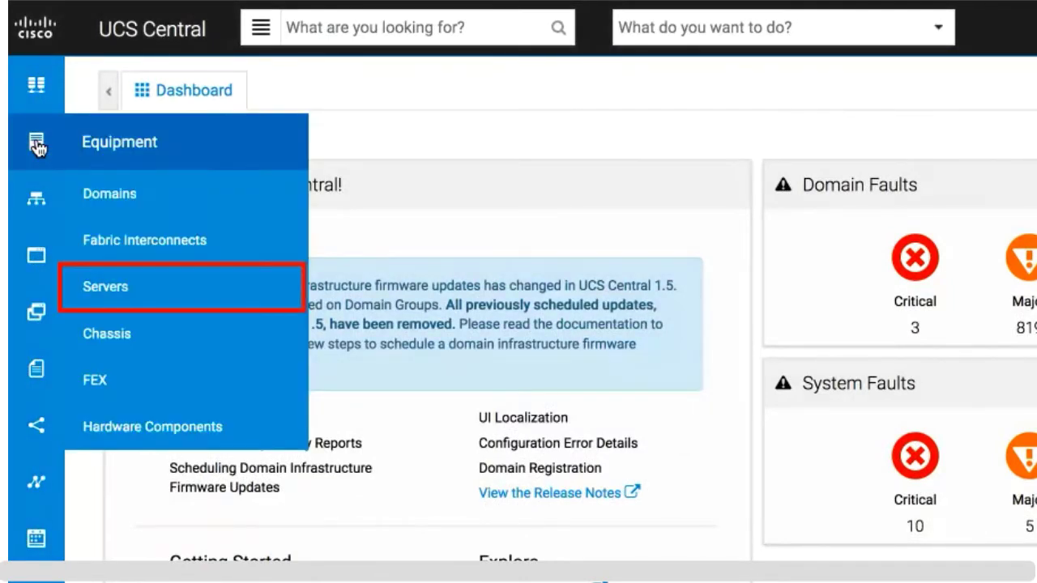
pyautogui.click(109, 294)
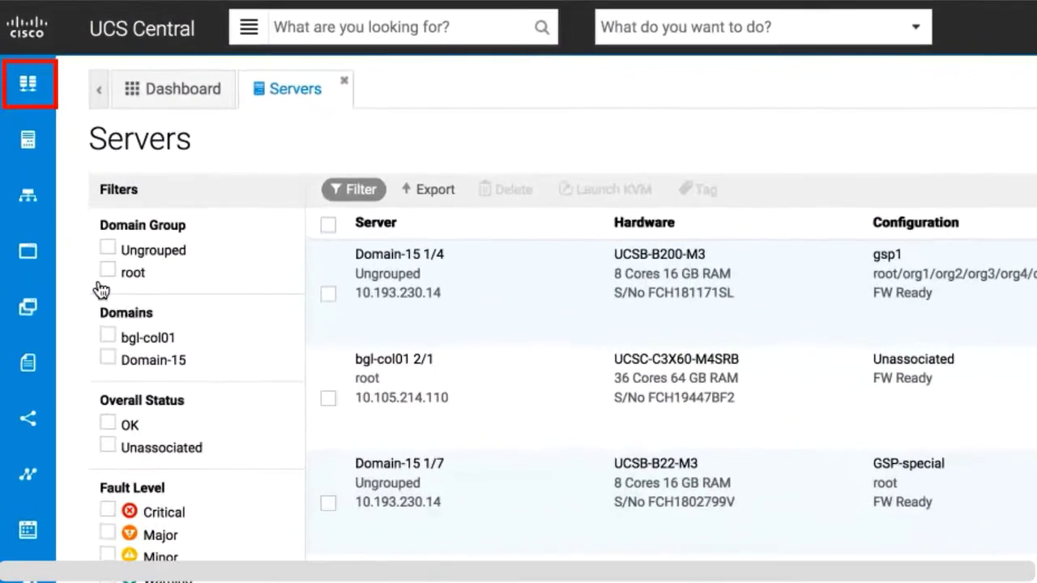
pyautogui.click(30, 89)
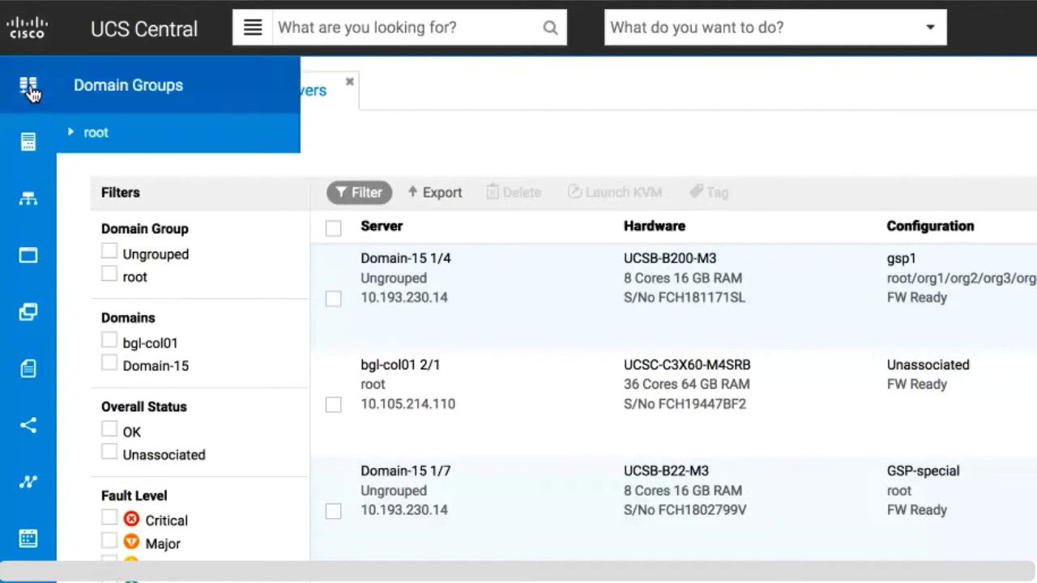
pyautogui.click(97, 135)
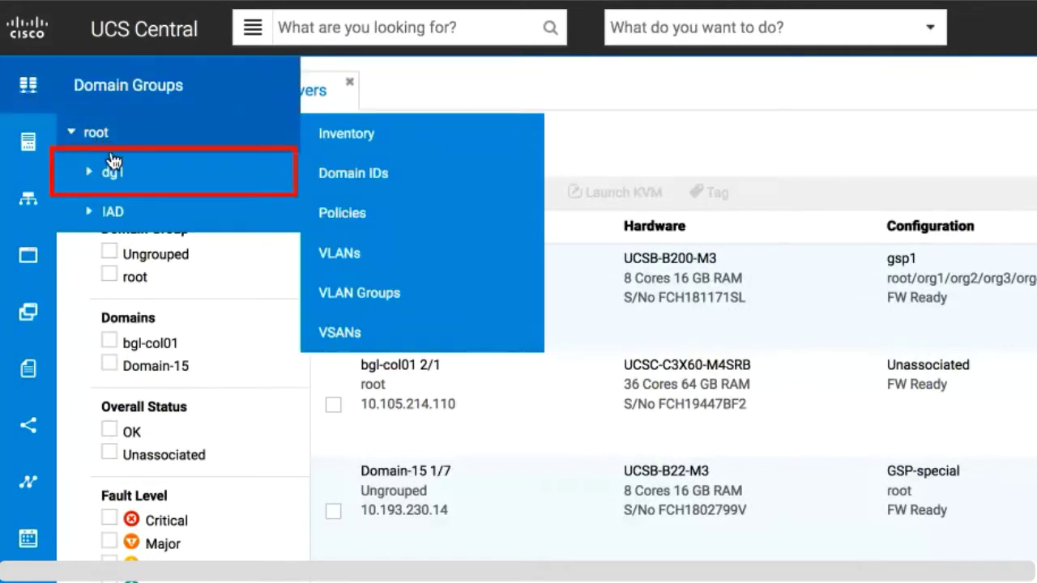
pyautogui.moveTo(115, 182)
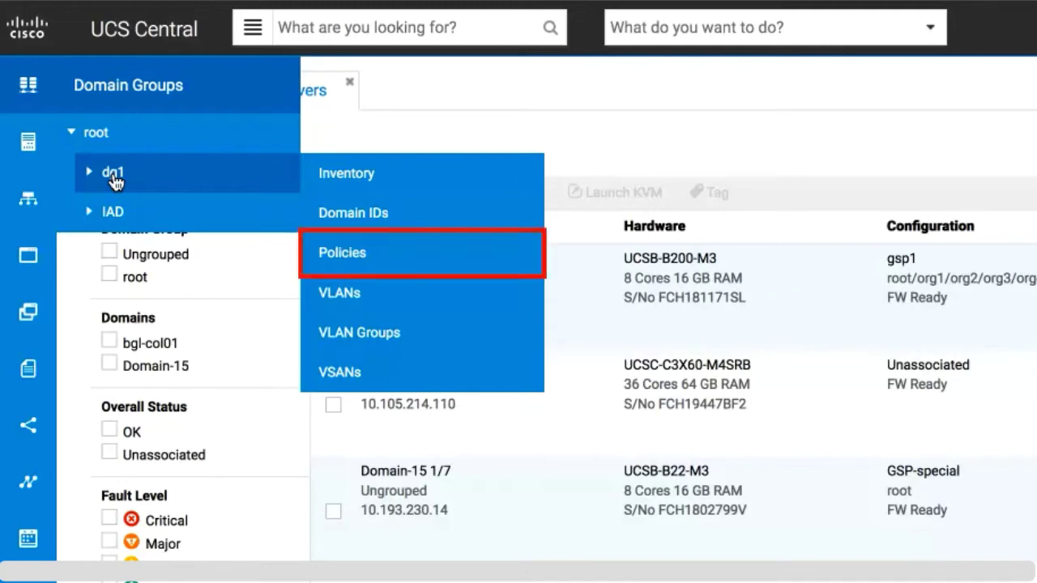
pyautogui.click(343, 256)
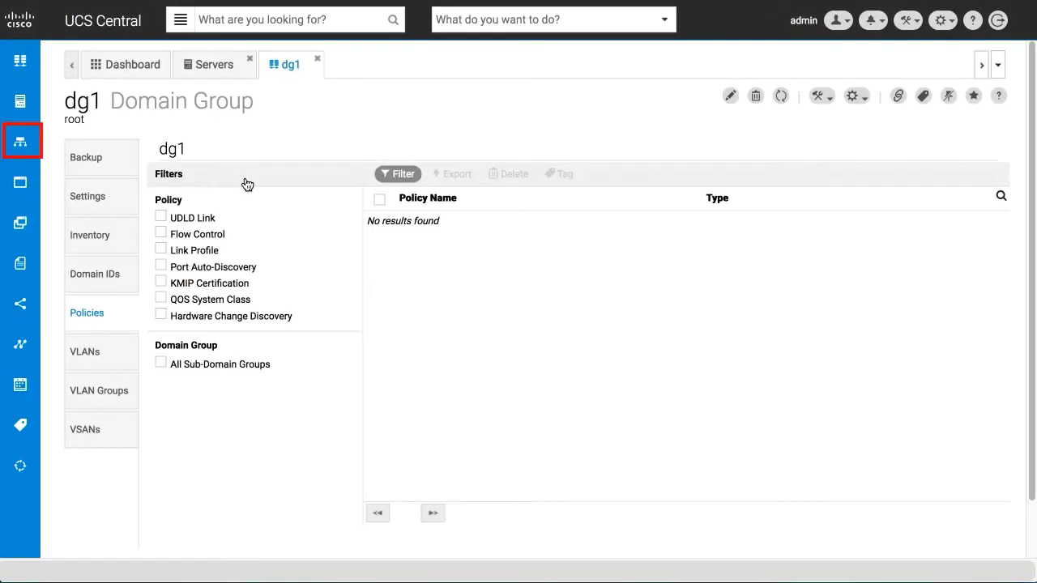
# Expand the root organization and open its Templates section
pyautogui.click(20, 144)
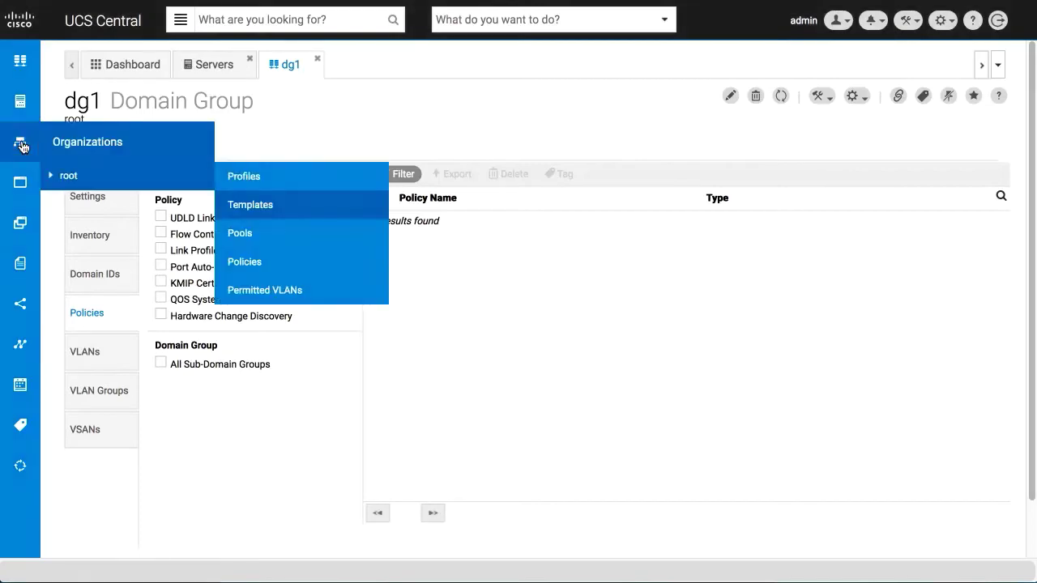
pyautogui.click(259, 206)
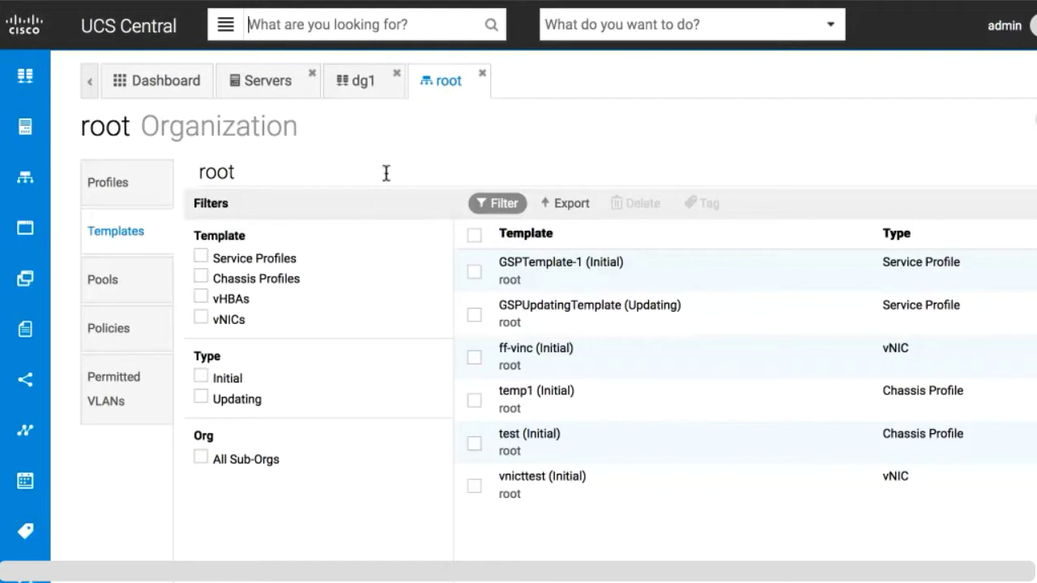
# Search 'global', open the global-default Host Firmware Package Policy, and show the search categories
pyautogui.write('global')
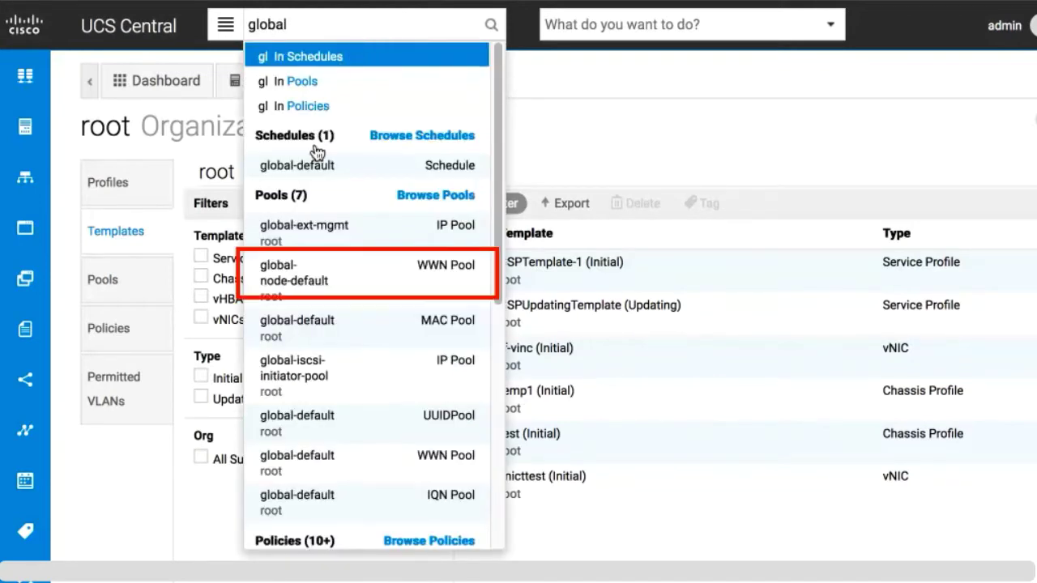
pyautogui.click(302, 278)
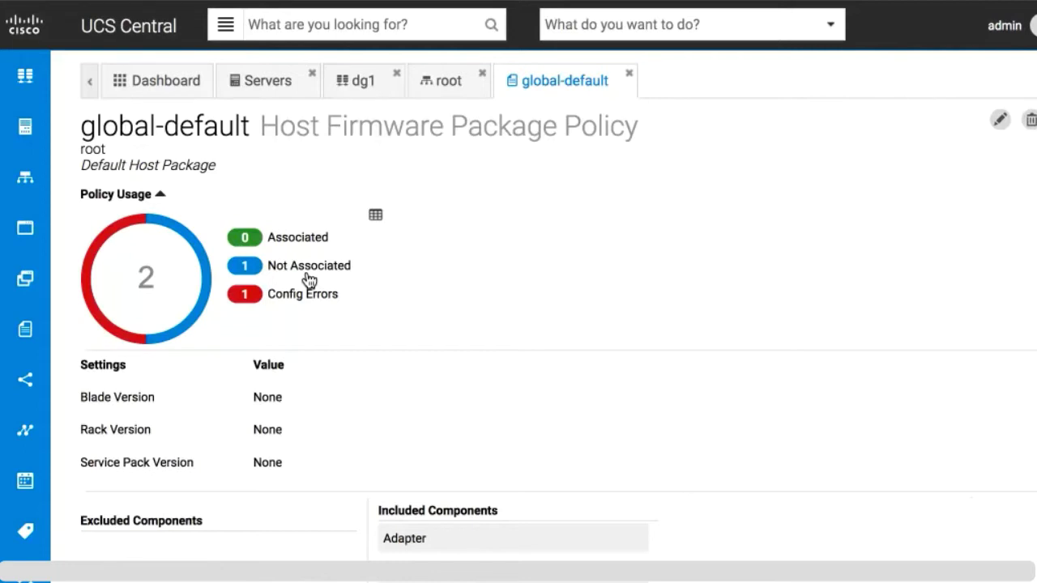
pyautogui.click(226, 26)
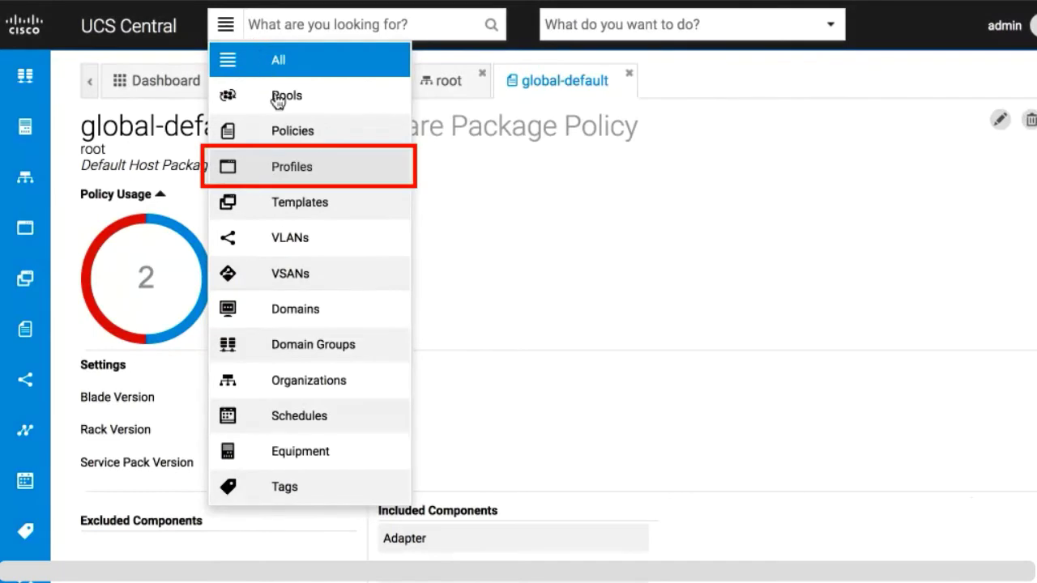
# Limit the search to Profiles and search for 'gsp'
pyautogui.click(281, 167)
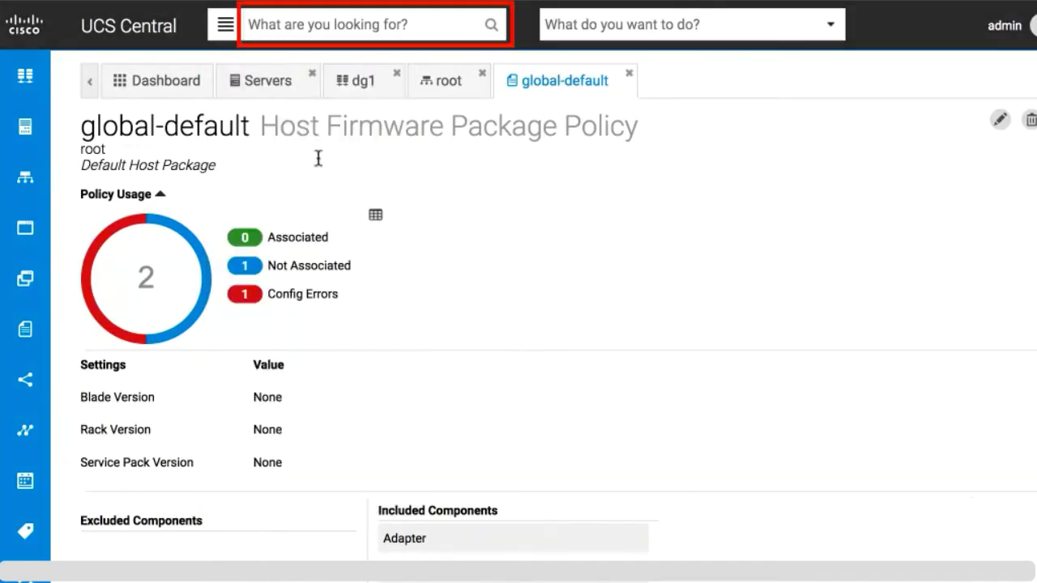
pyautogui.click(384, 24)
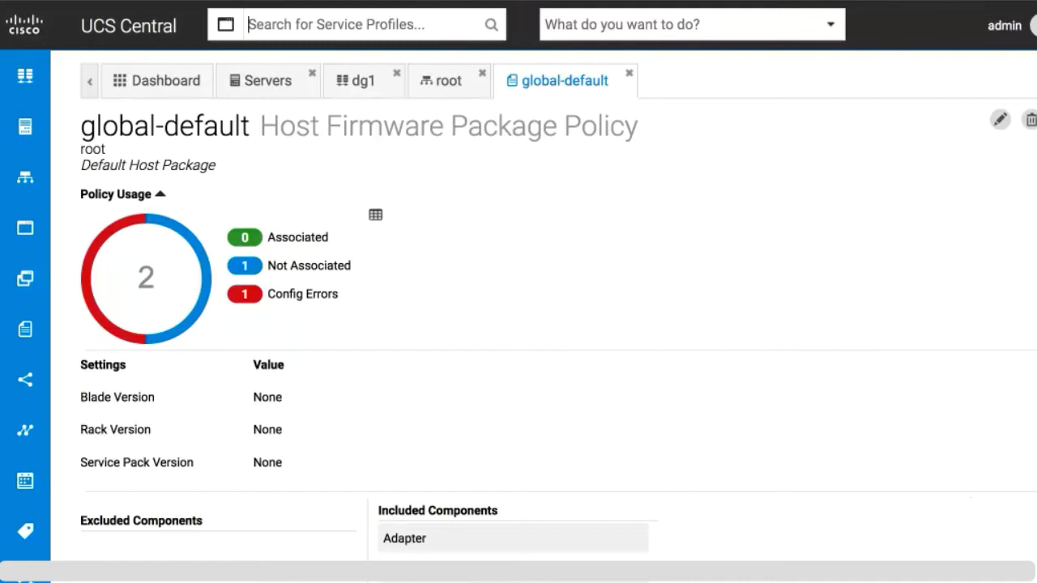
pyautogui.write('gsp')
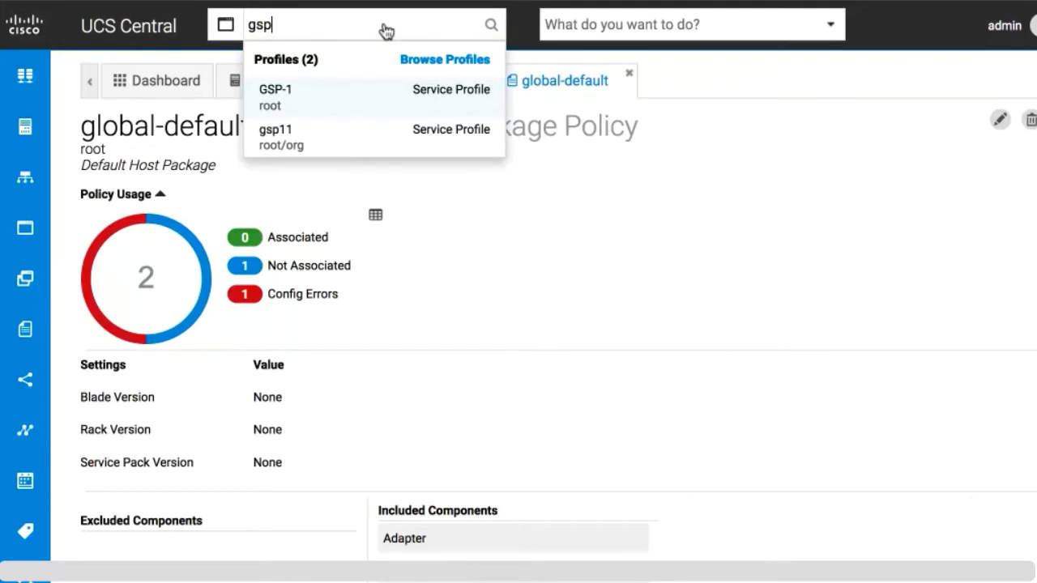
# Switch the search category back to All, search 'test', and open Browse Policies
pyautogui.click(226, 26)
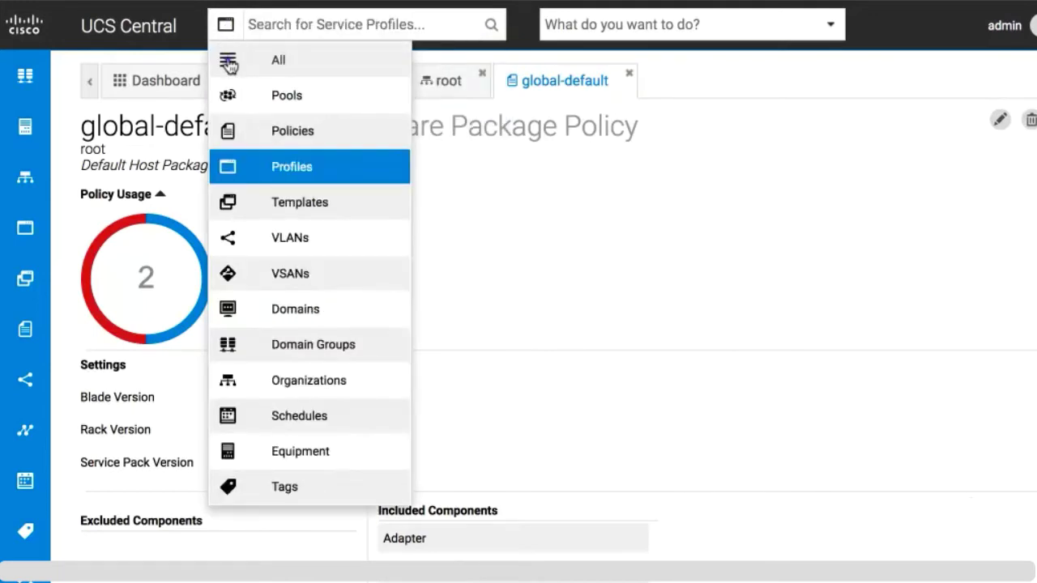
pyautogui.click(228, 58)
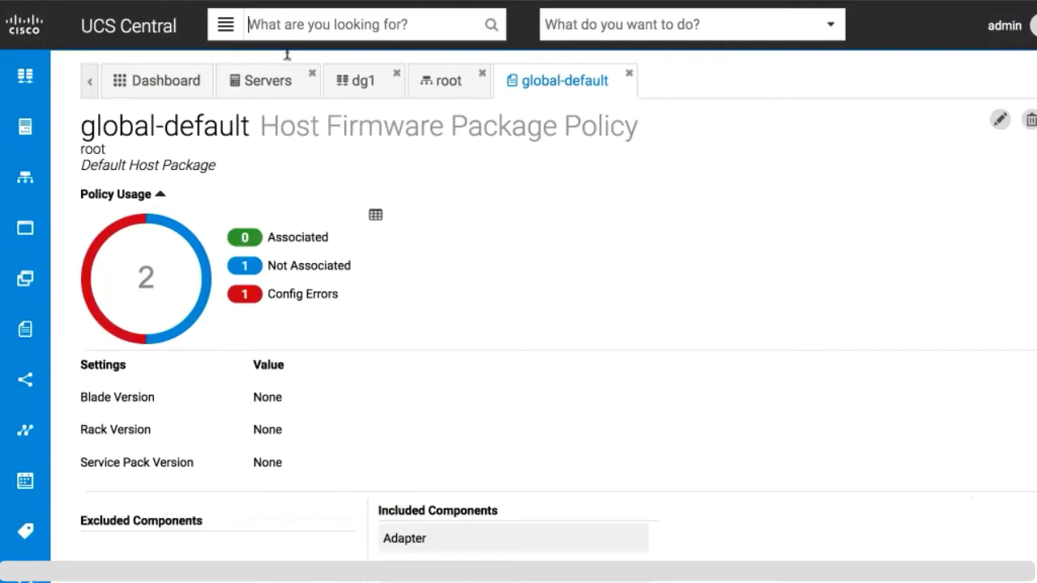
pyautogui.write('test')
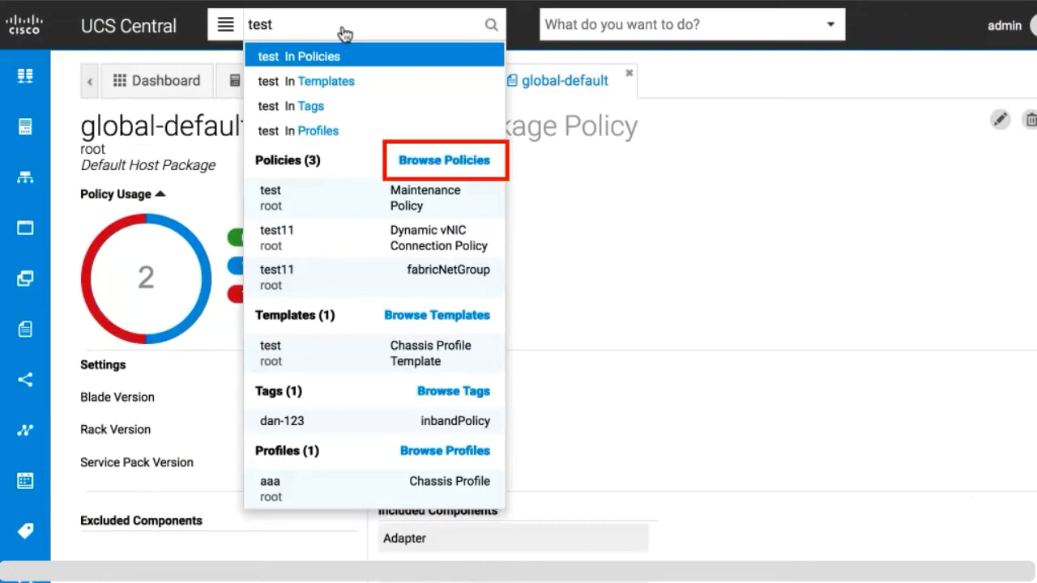
pyautogui.click(440, 163)
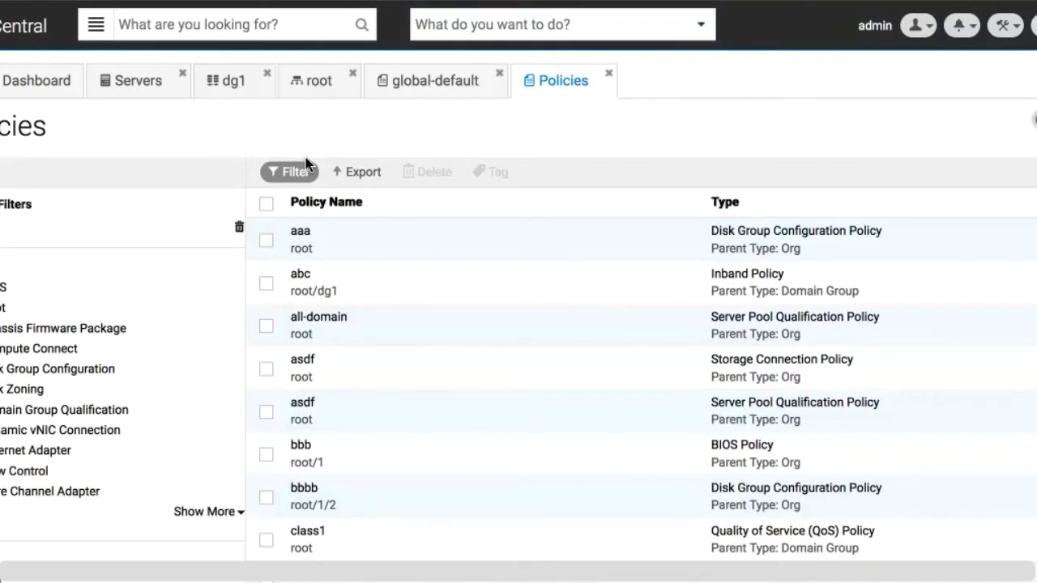
# Use the 'boot po' task search to create boot policy 'abc' in the root organization
pyautogui.click(538, 24)
pyautogui.write('boot po')
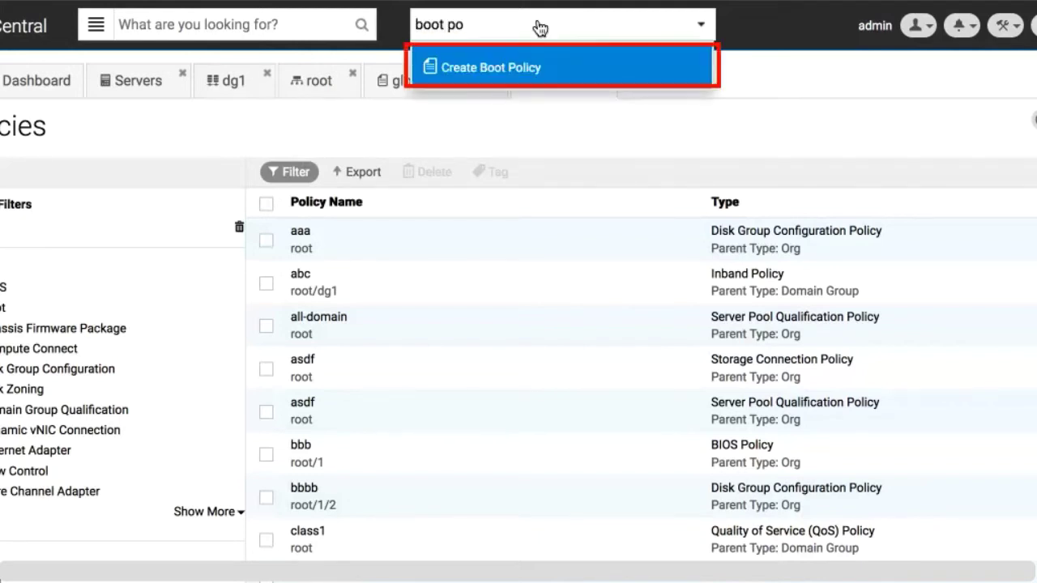
pyautogui.click(491, 71)
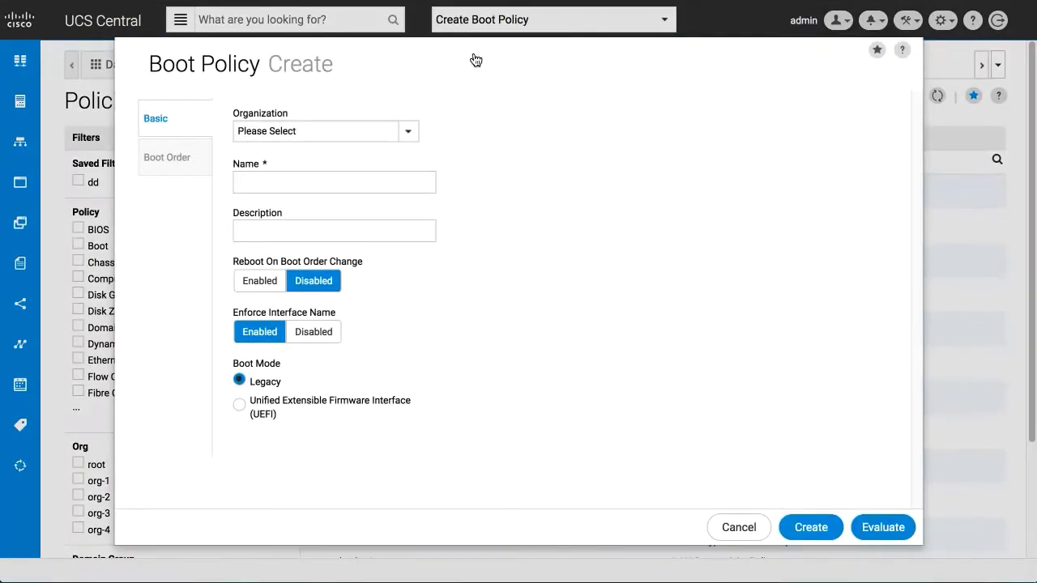
pyautogui.click(383, 132)
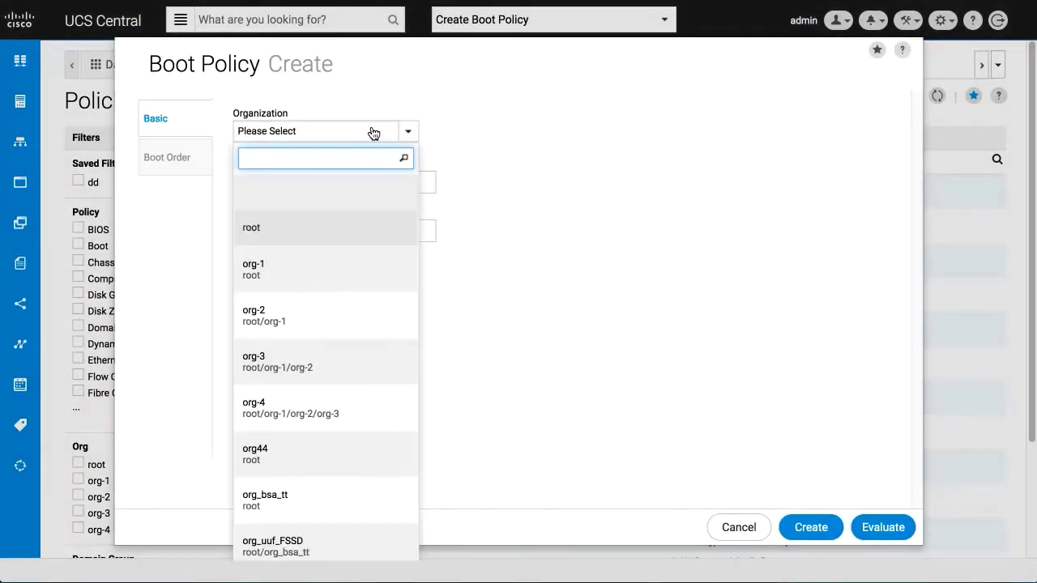
pyautogui.click(333, 227)
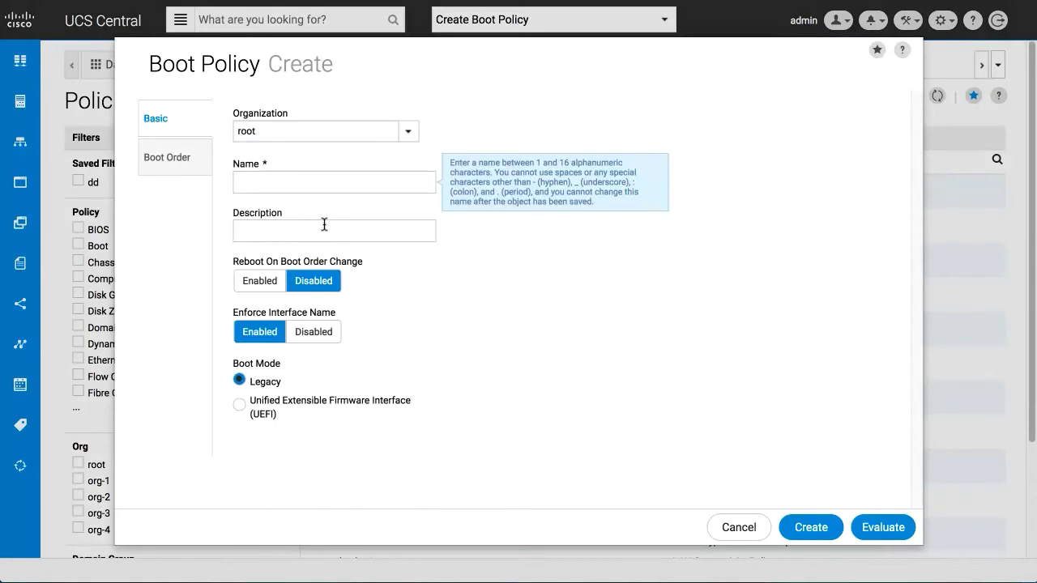
pyautogui.click(285, 182)
pyautogui.write('abc')
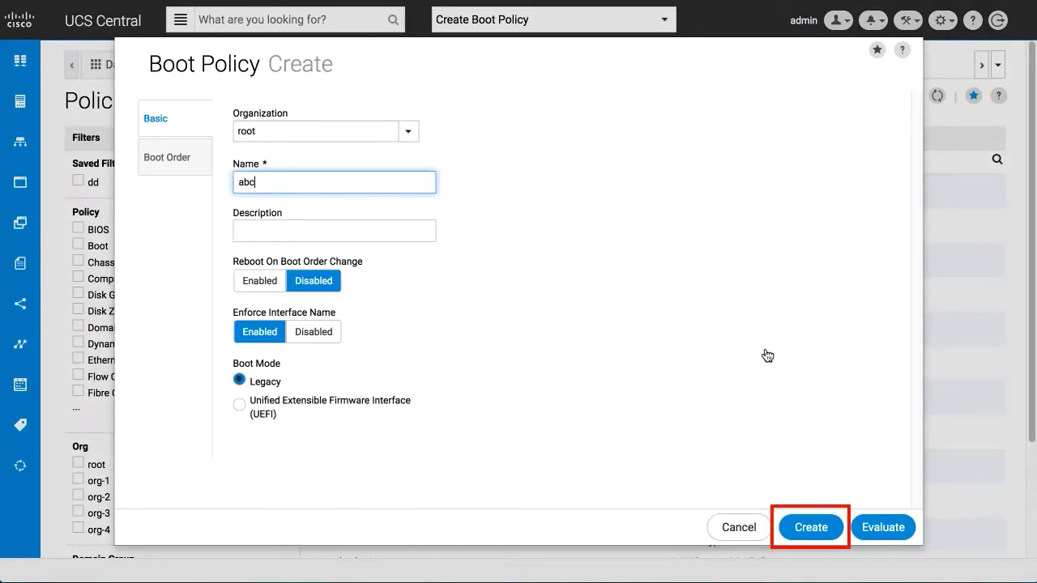
pyautogui.click(810, 528)
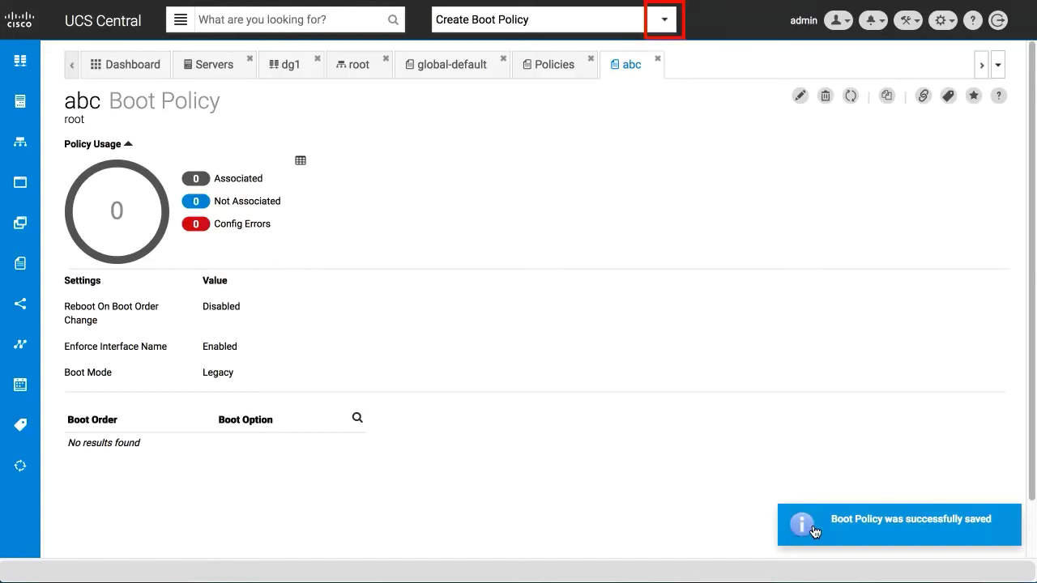
# Browse the full task list, close the abc boot policy tab, and show the open-tabs list
pyautogui.click(666, 24)
pyautogui.click(666, 24)
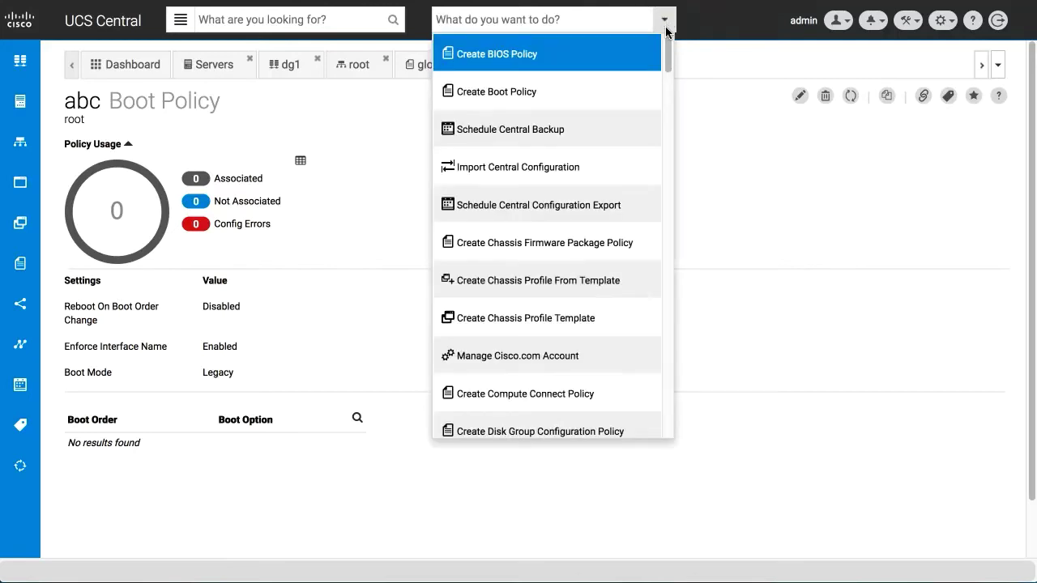
pyautogui.moveTo(668, 72); pyautogui.dragTo(667, 136)
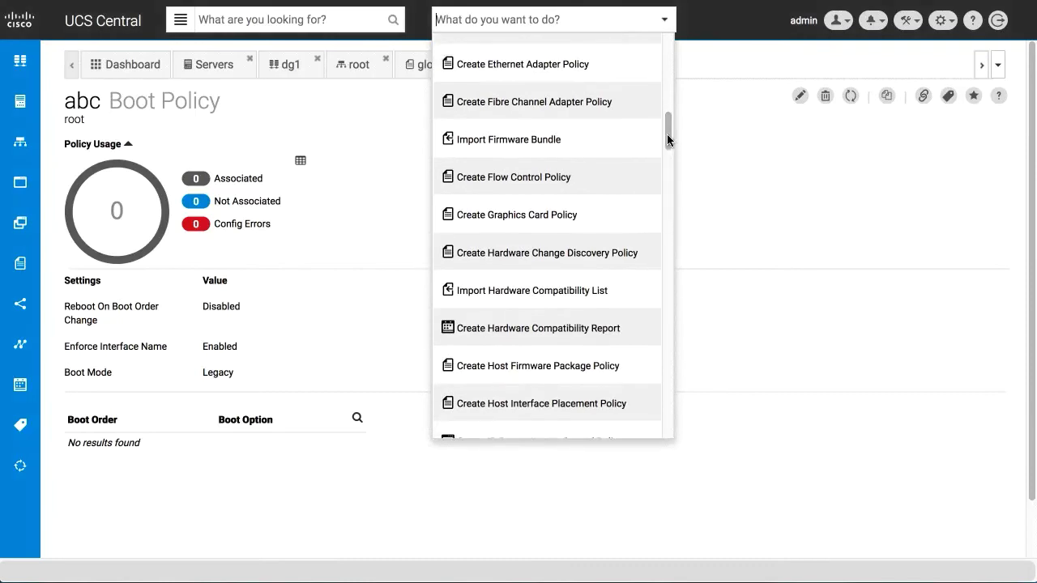
pyautogui.click(706, 146)
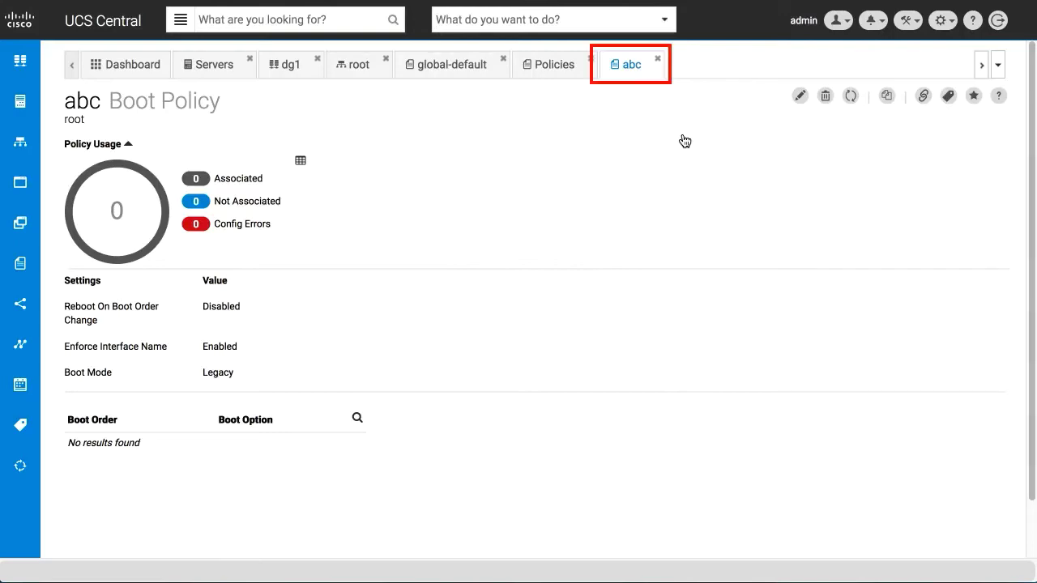
pyautogui.click(658, 62)
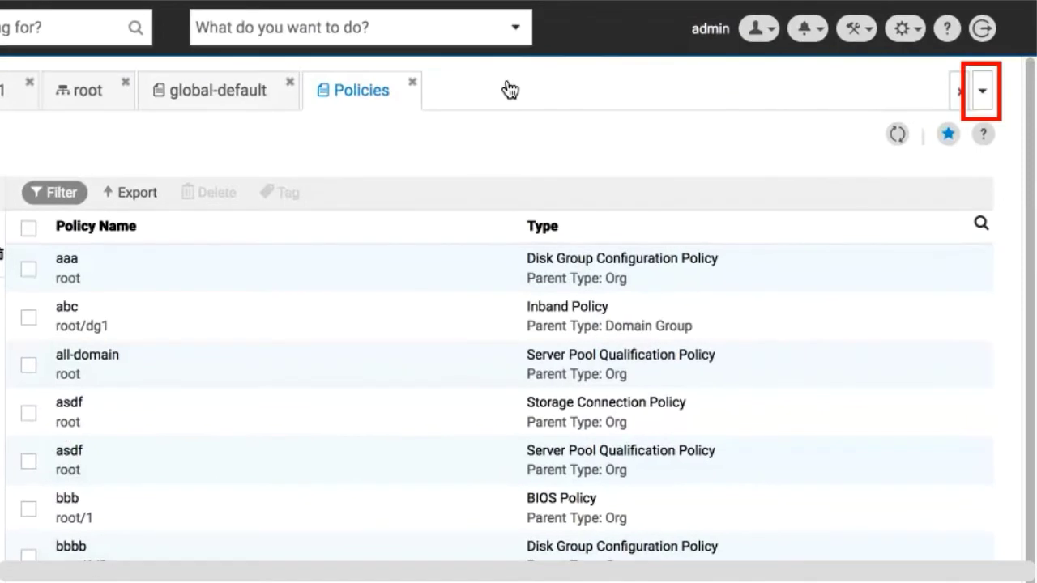
pyautogui.click(983, 94)
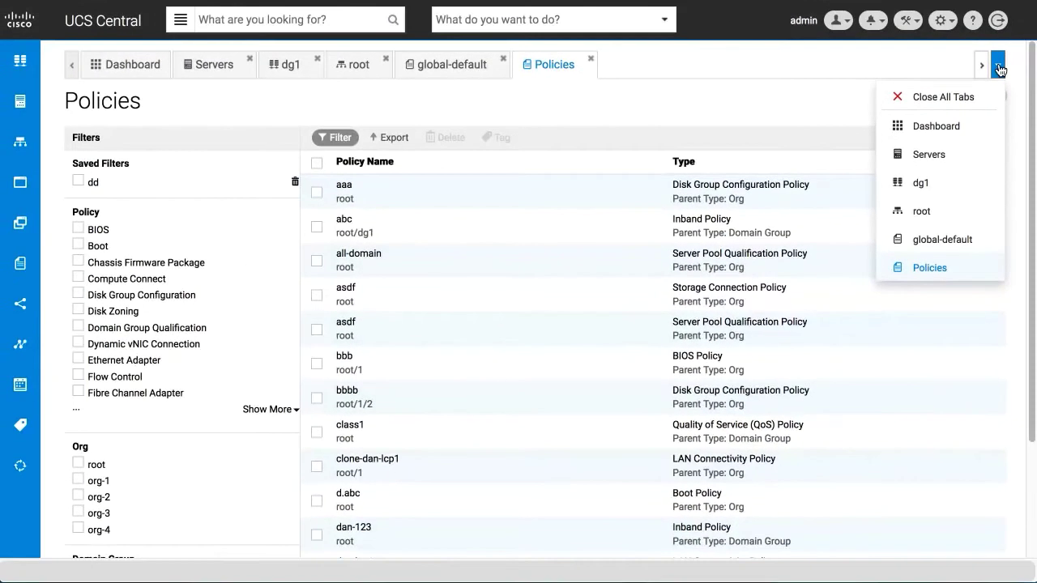
# Close all tabs except the Dashboard, then view the user menu and notifications
pyautogui.click(930, 97)
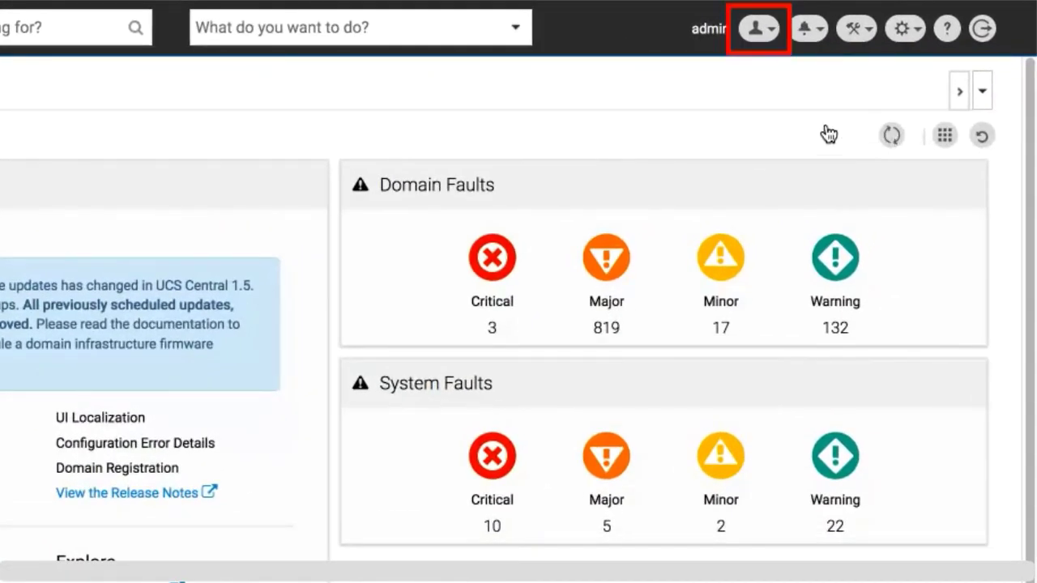
pyautogui.click(760, 32)
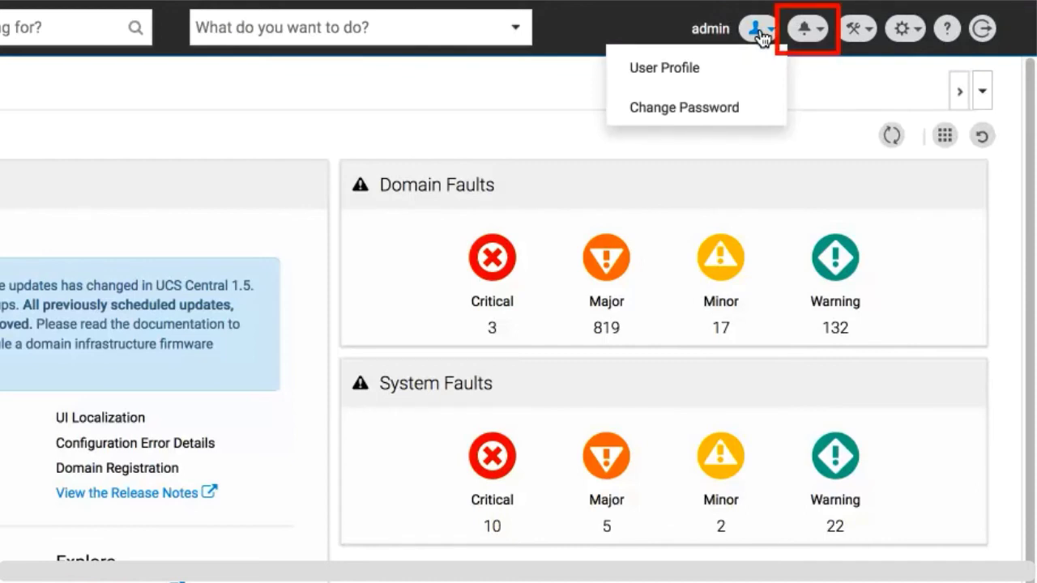
pyautogui.click(807, 31)
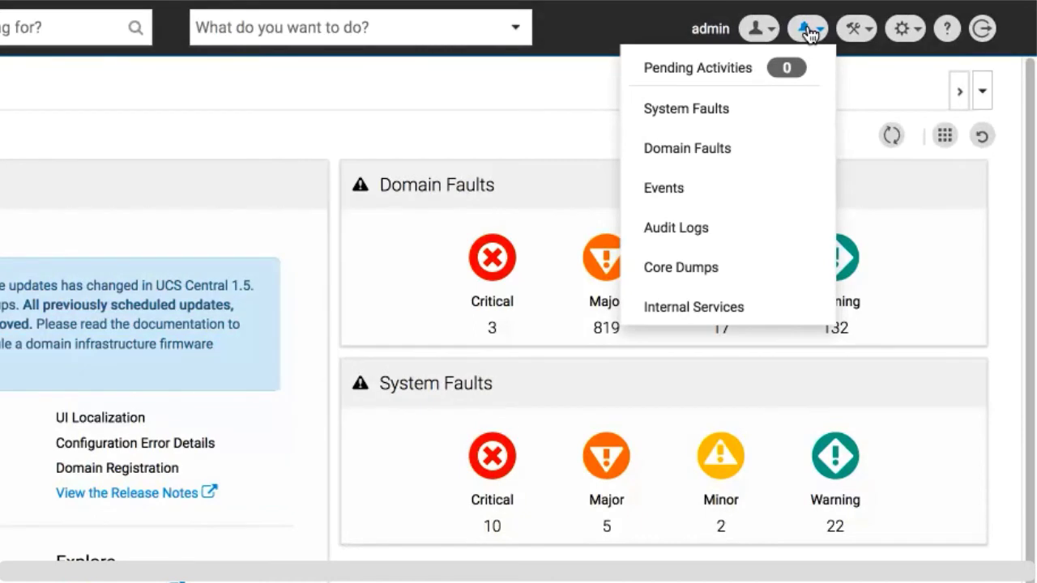
# Review the administration tools menu and the system settings menu, then close settings
pyautogui.click(853, 32)
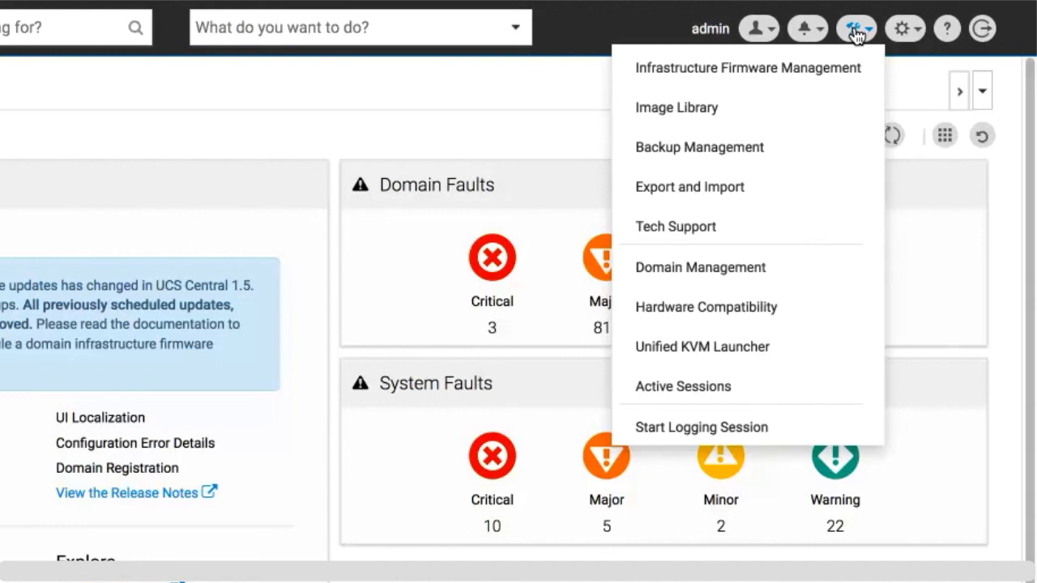
pyautogui.click(903, 31)
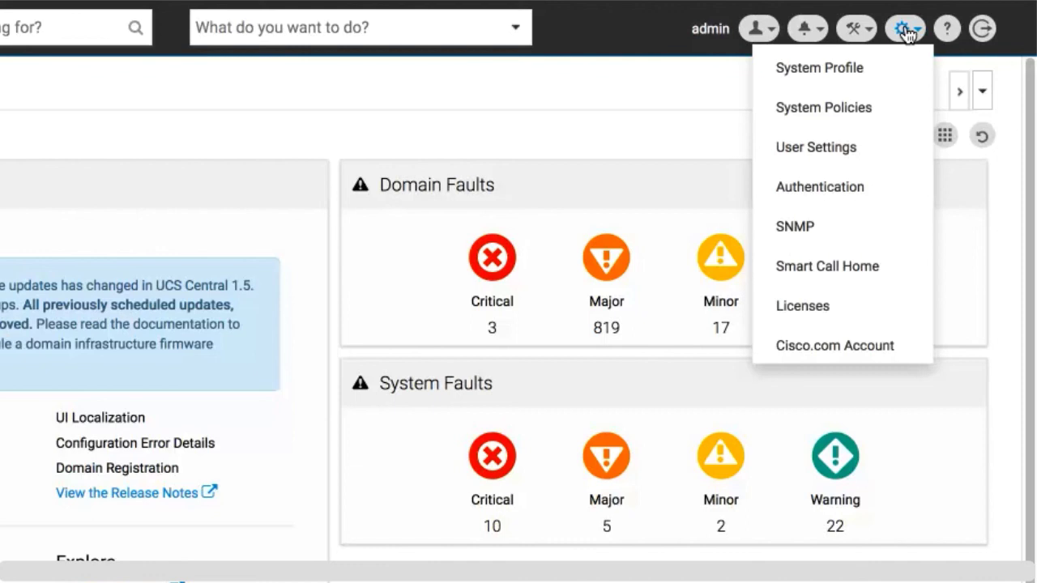
pyautogui.click(905, 30)
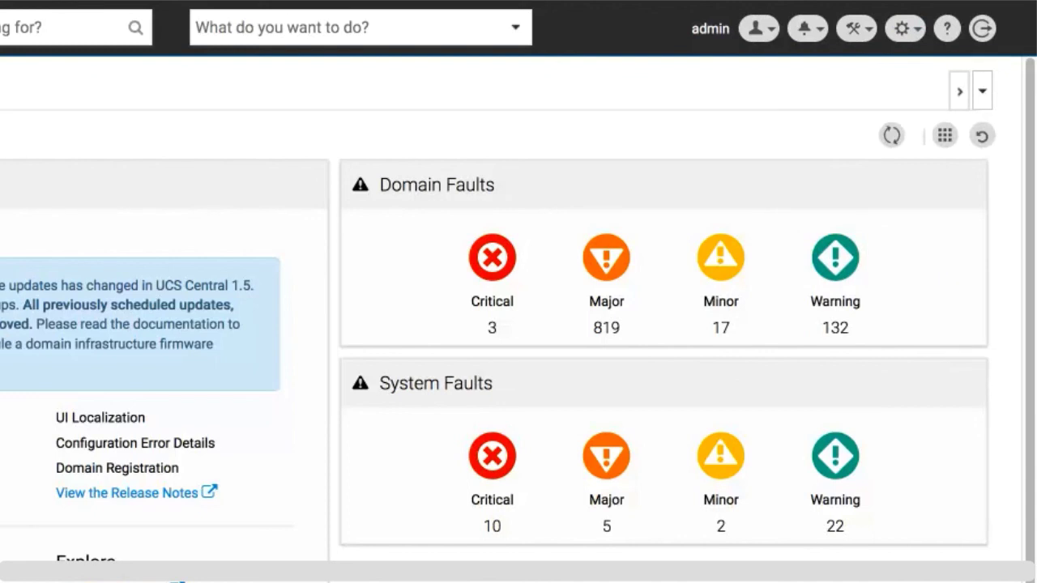